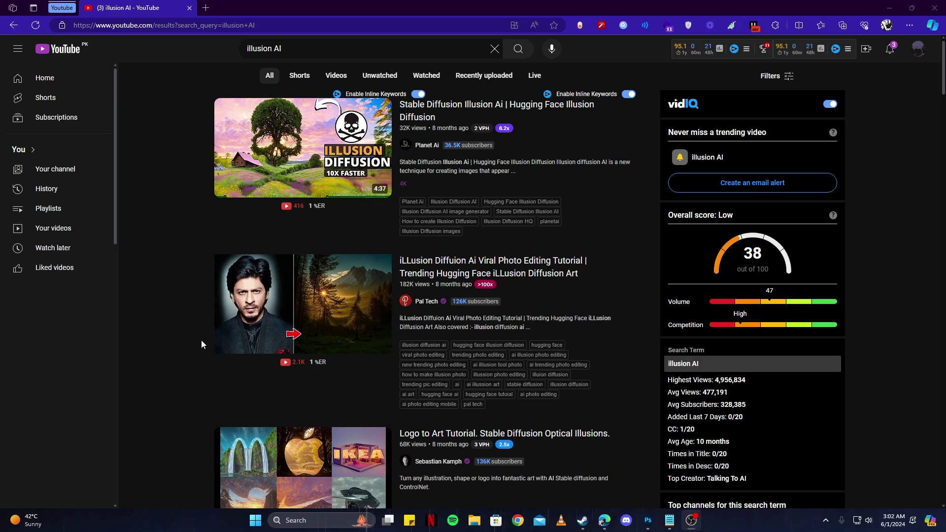
# - Load the Illusion Diffusion HQ space from 'hugg' in a new tab, then open another blank tab
pyautogui.scroll(-1, 200, 340)
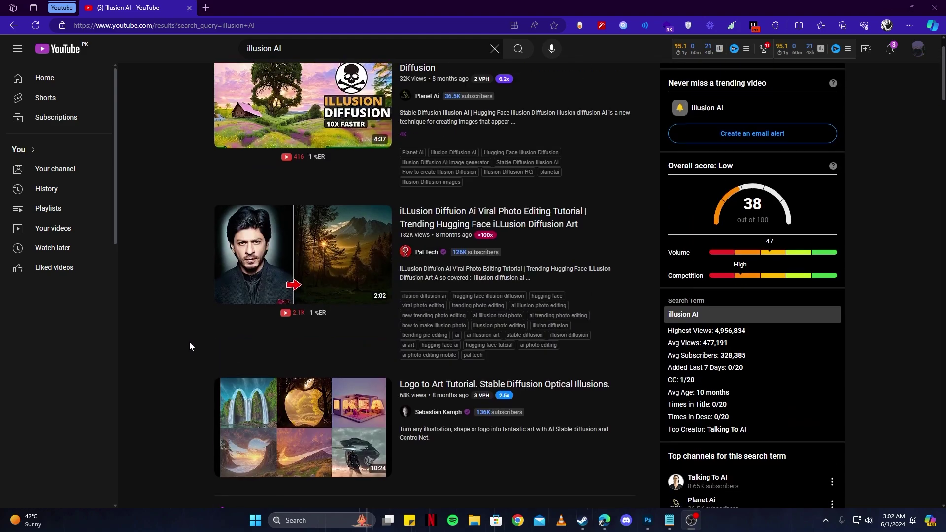
pyautogui.scroll(-12, 192, 345)
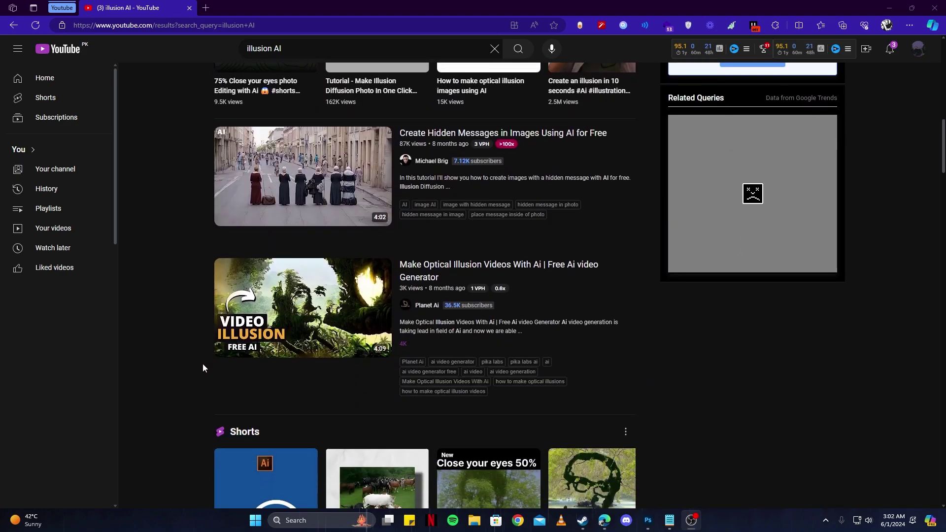
pyautogui.scroll(-6, 182, 380)
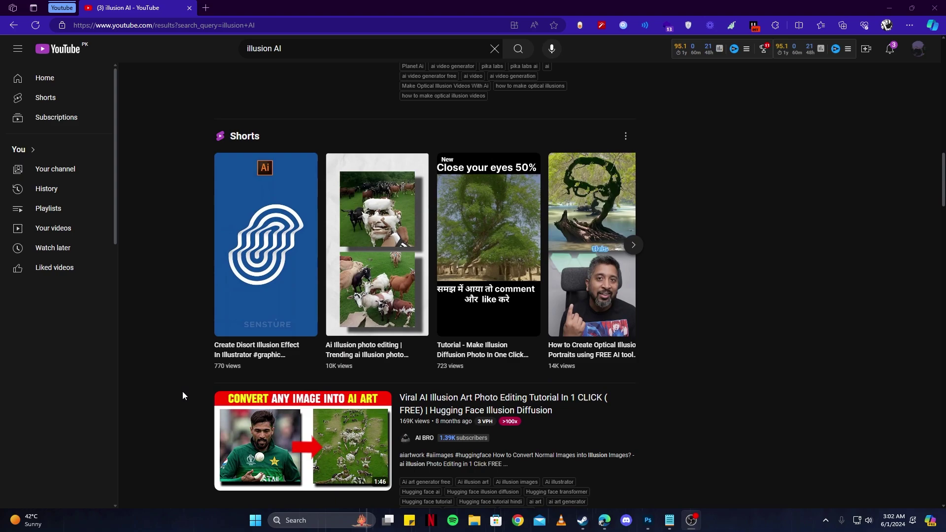
pyautogui.scroll(-5, 194, 367)
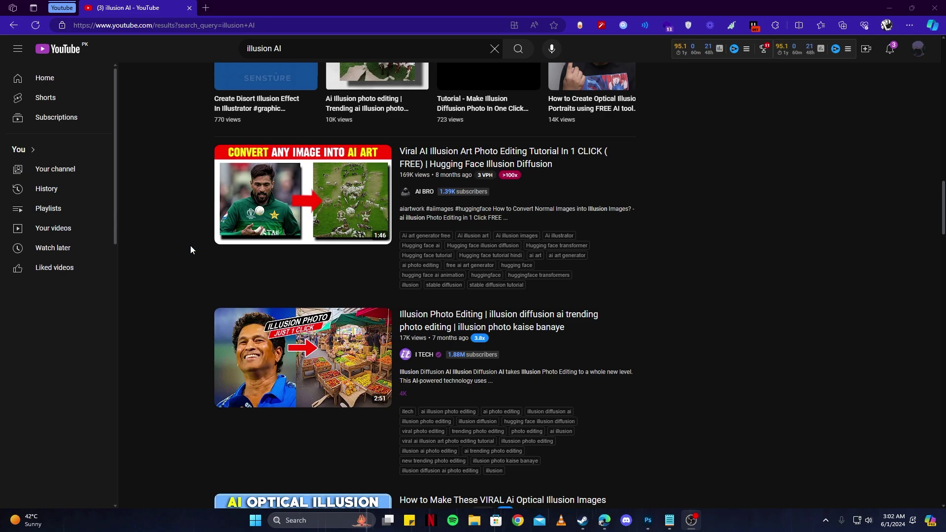
pyautogui.scroll(-7, 190, 245)
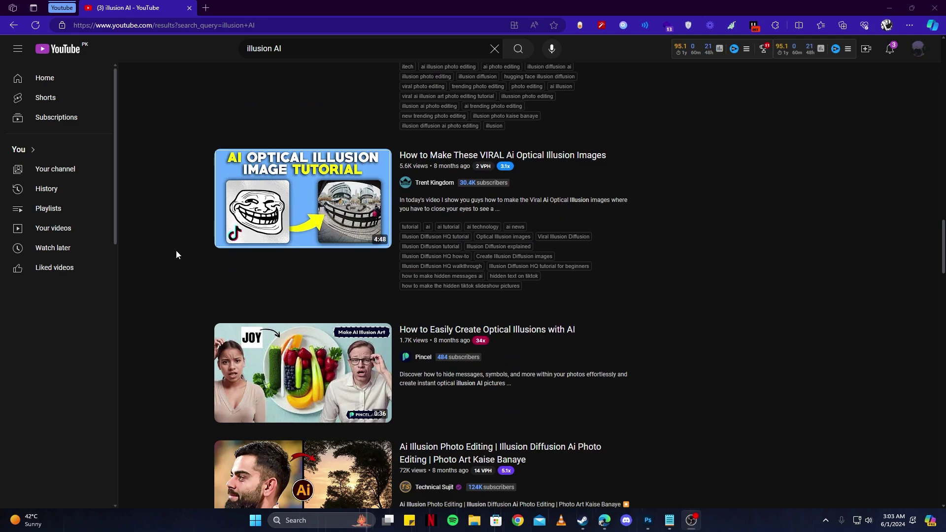
pyautogui.click(205, 8)
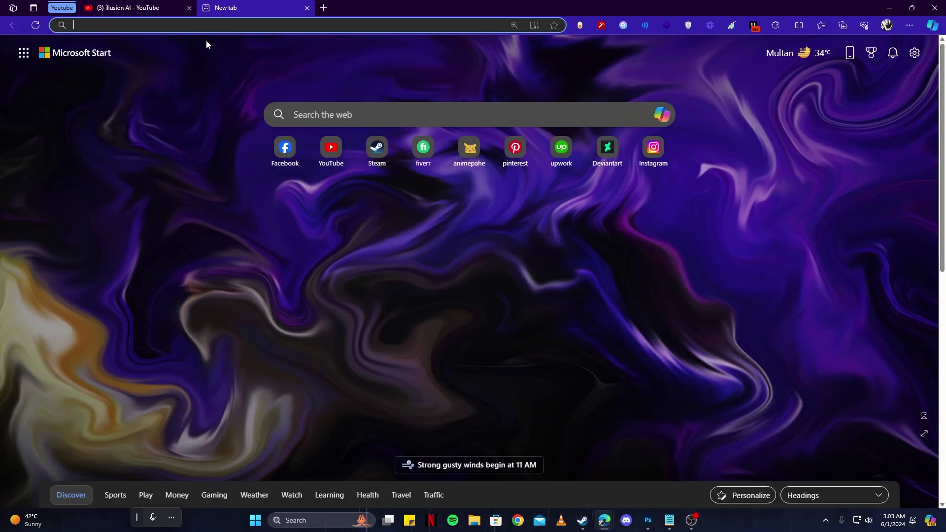
pyautogui.write('huggingface.co/spaces/AP123/IllusionDiffusion')
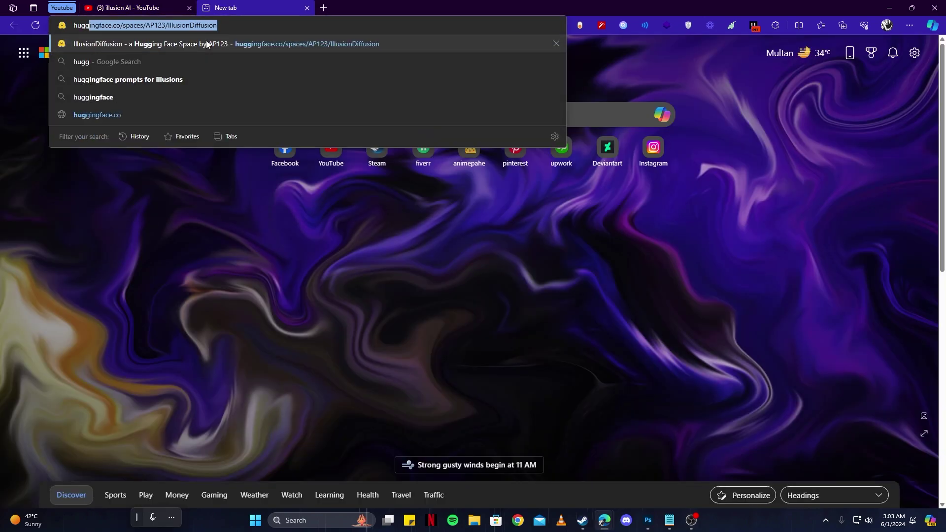
pyautogui.press('Return')
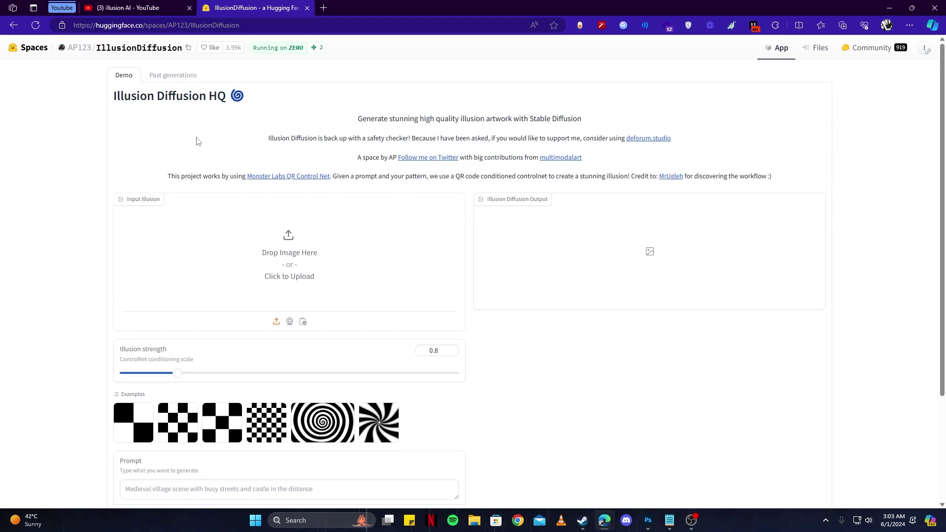
pyautogui.scroll(-2, 239, 197)
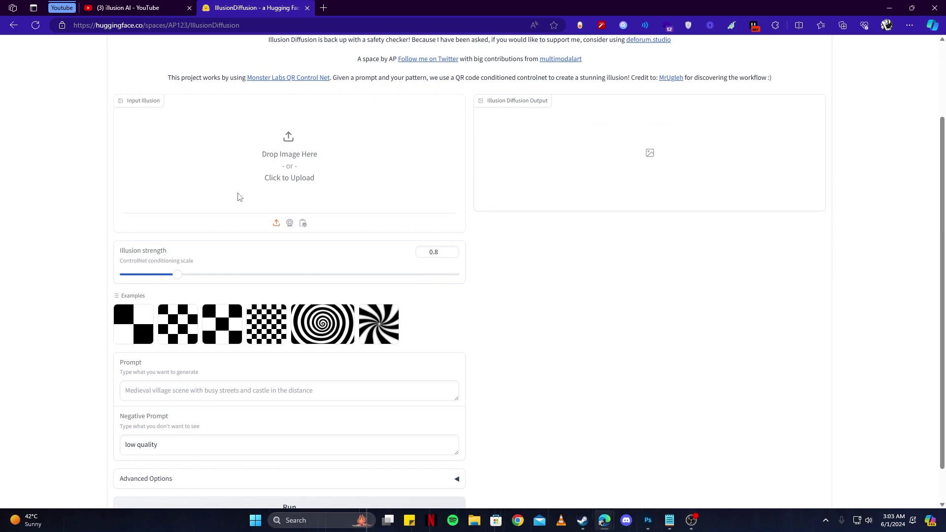
pyautogui.hotkey('ctrl', 't')
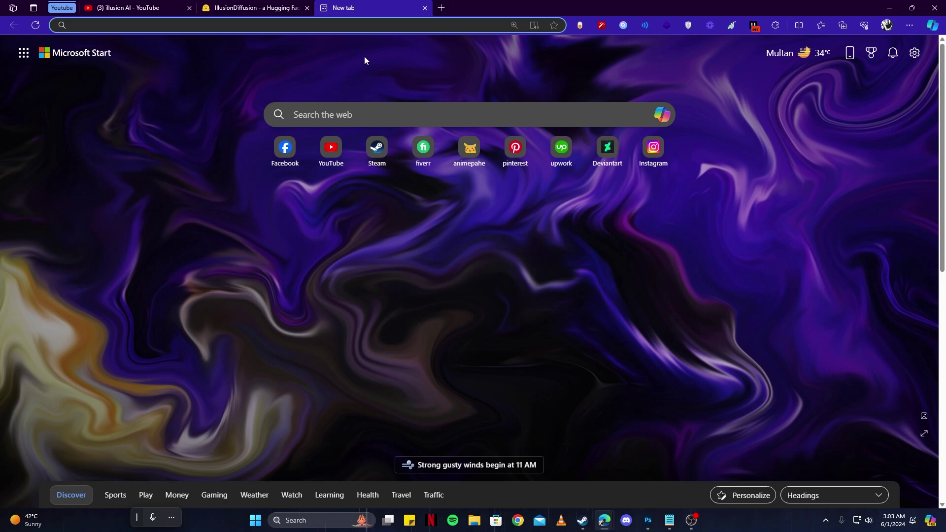
# - Search Google Images for the singer and bring up the Music Network portrait's image options
pyautogui.write('The Kid Laroi')
pyautogui.press('Return')
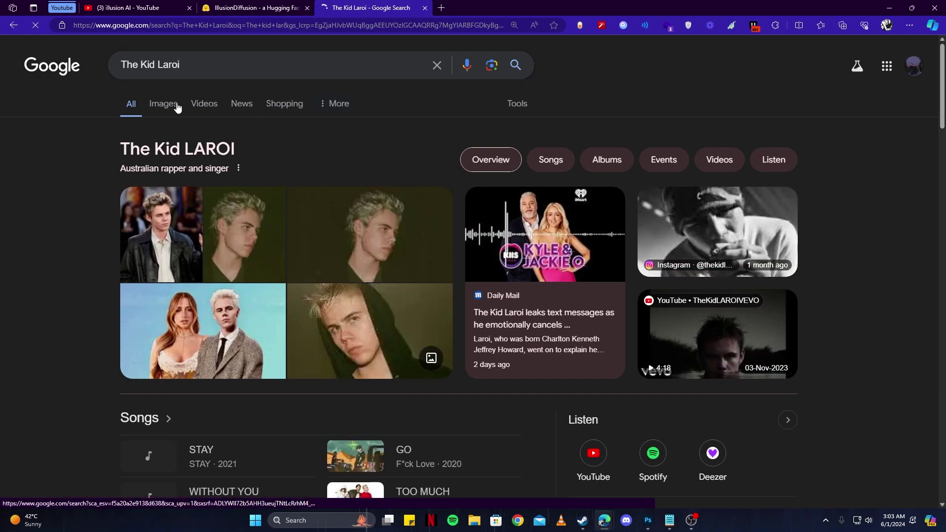
pyautogui.click(178, 108)
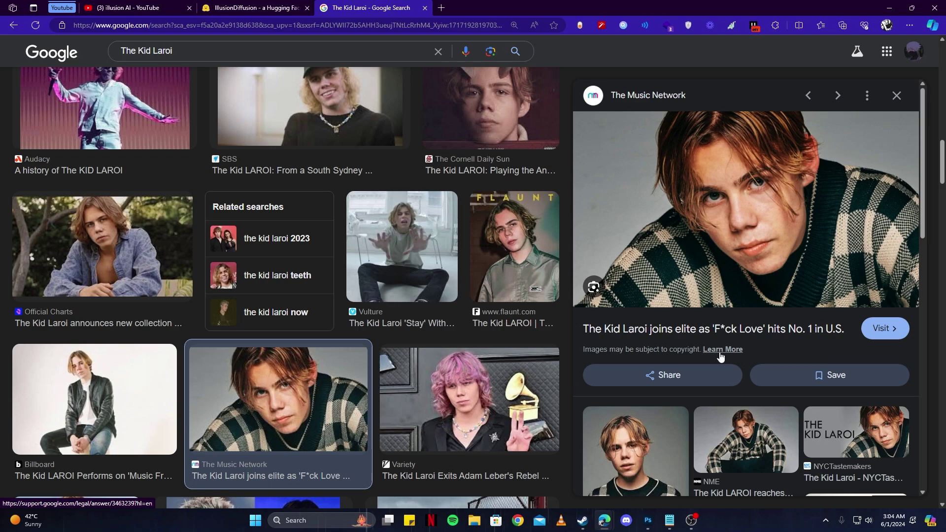
pyautogui.rightClick(601, 209)
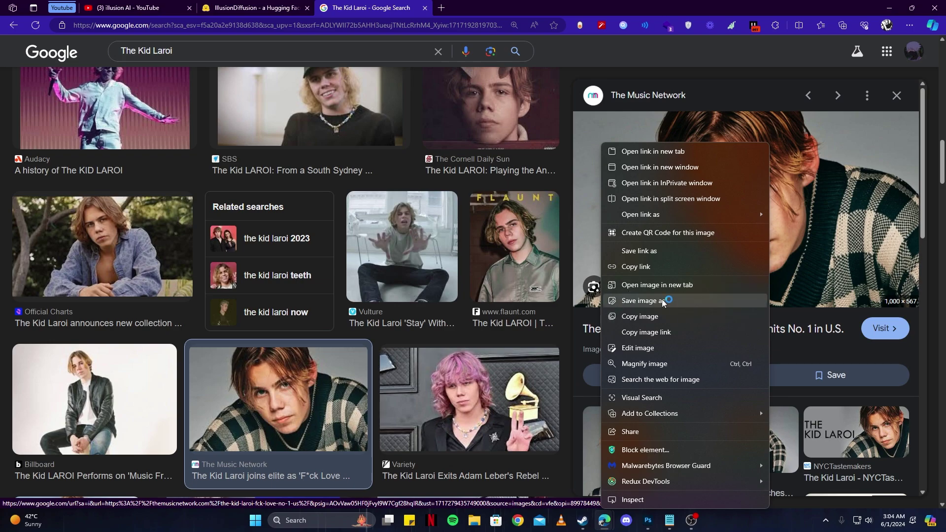
# - Copy the Music Network portrait and paste it as the Illusion Diffusion input illusion
pyautogui.click(639, 316)
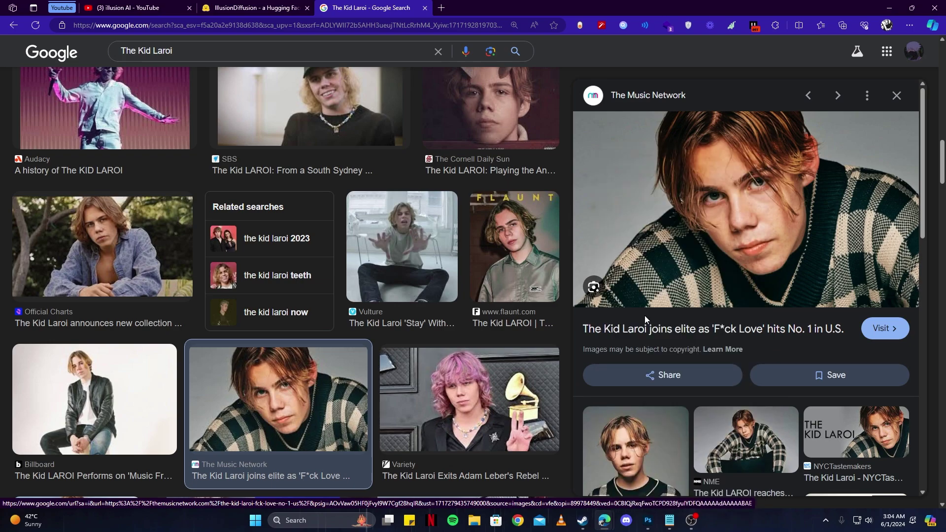
pyautogui.click(291, 7)
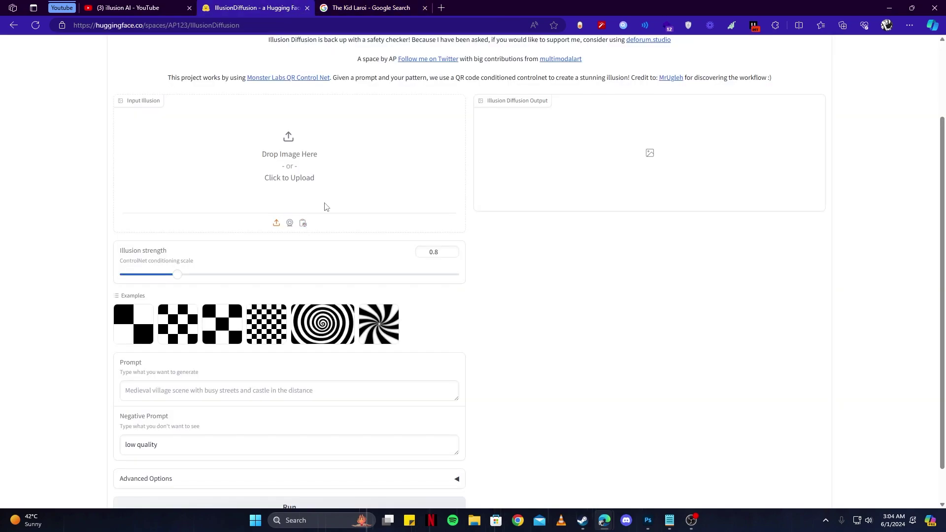
pyautogui.click(304, 222)
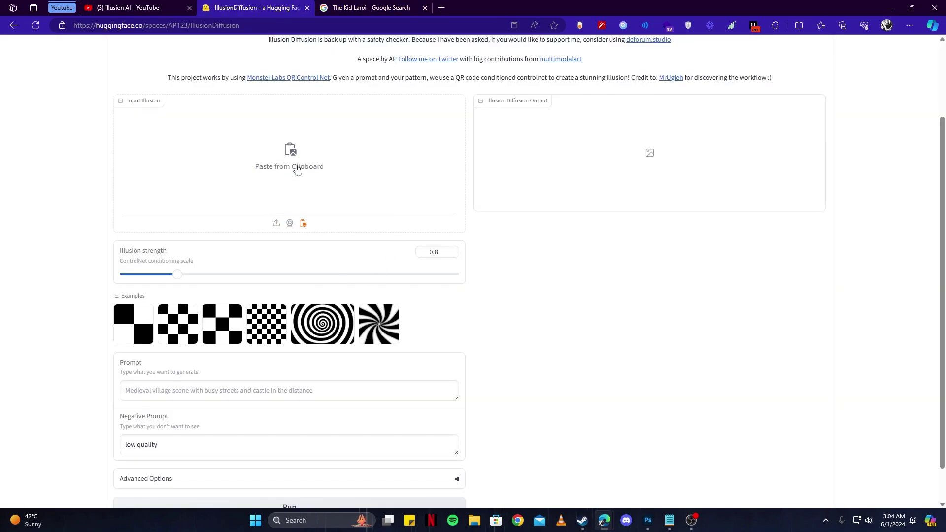
pyautogui.click(297, 169)
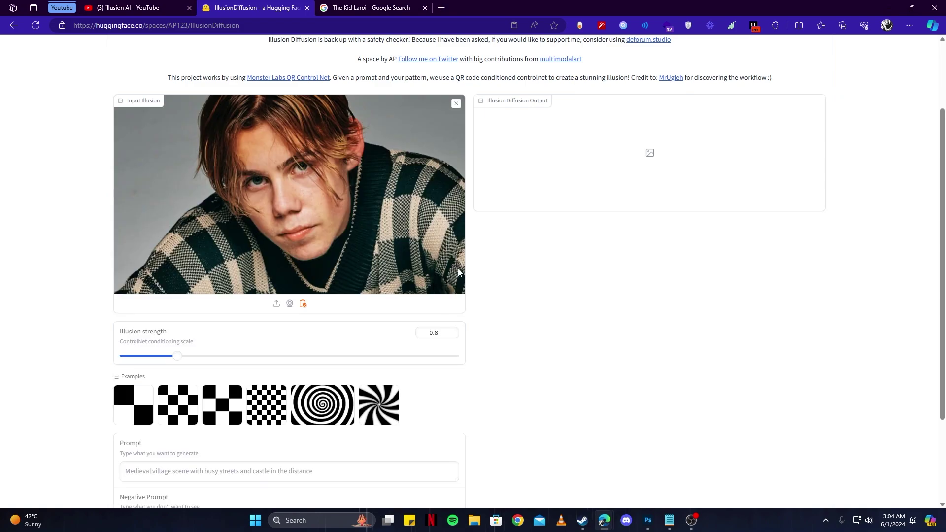
# - Raise the illusion strength from 0.8 to 2.2
pyautogui.scroll(-1, 400, 305)
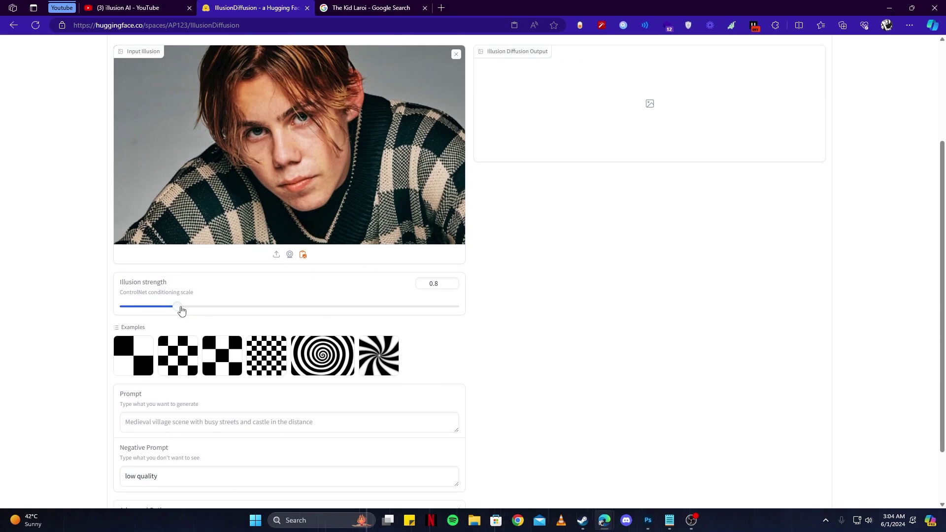
pyautogui.scroll(2, 181, 310)
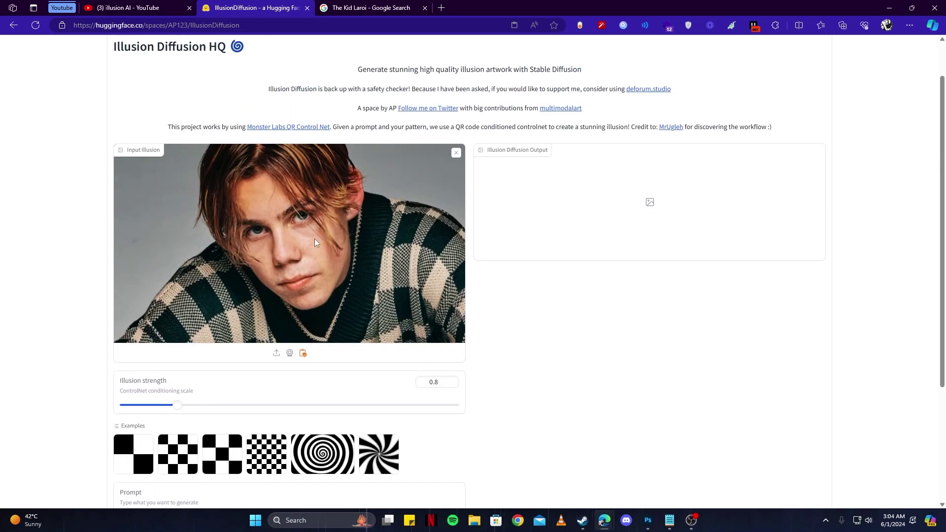
pyautogui.moveTo(215, 404); pyautogui.dragTo(270, 405)
pyautogui.scroll(-3, 259, 279)
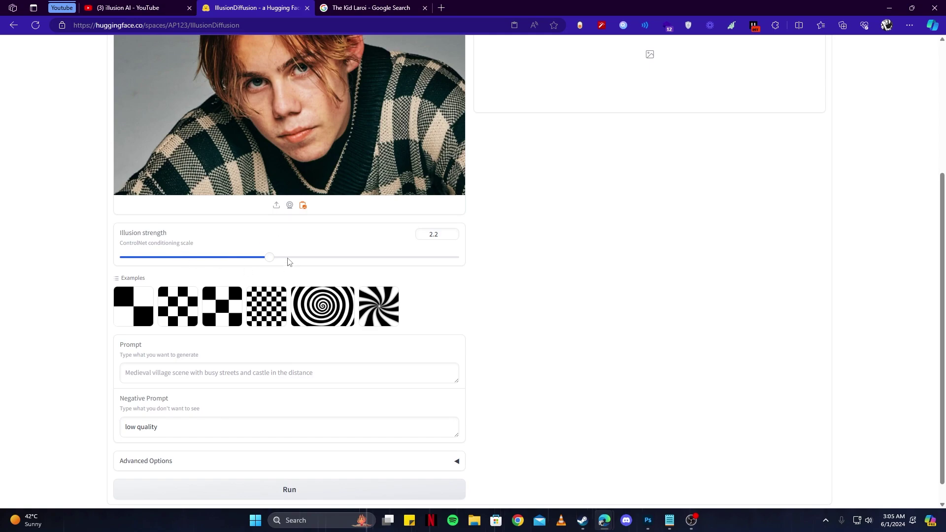
pyautogui.scroll(-1, 259, 259)
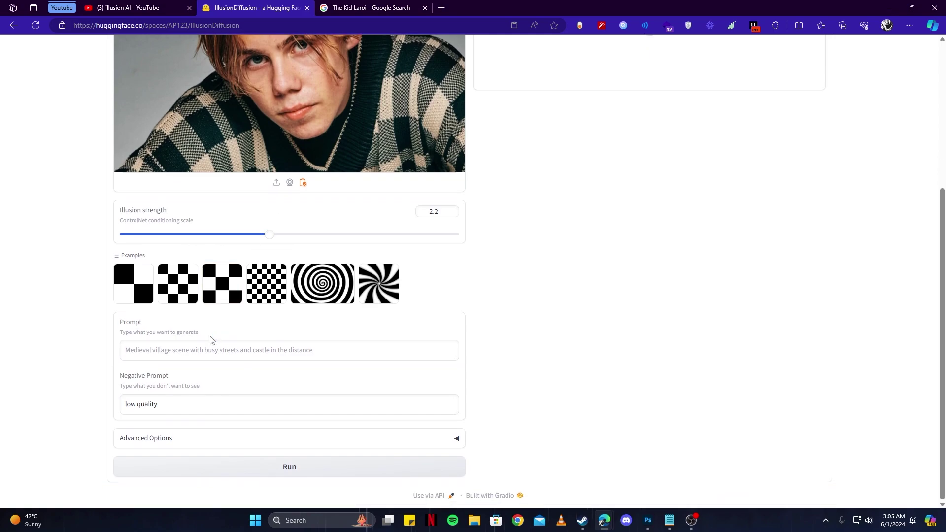
# - Generate an illusion from the prompt 'Mountain view at Sunset' at strength 2.2
pyautogui.click(212, 348)
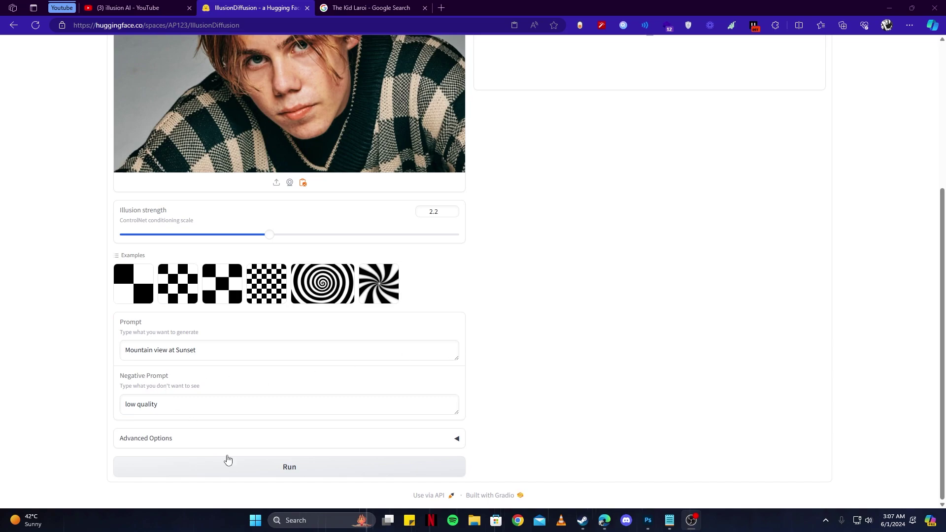
pyautogui.click(278, 474)
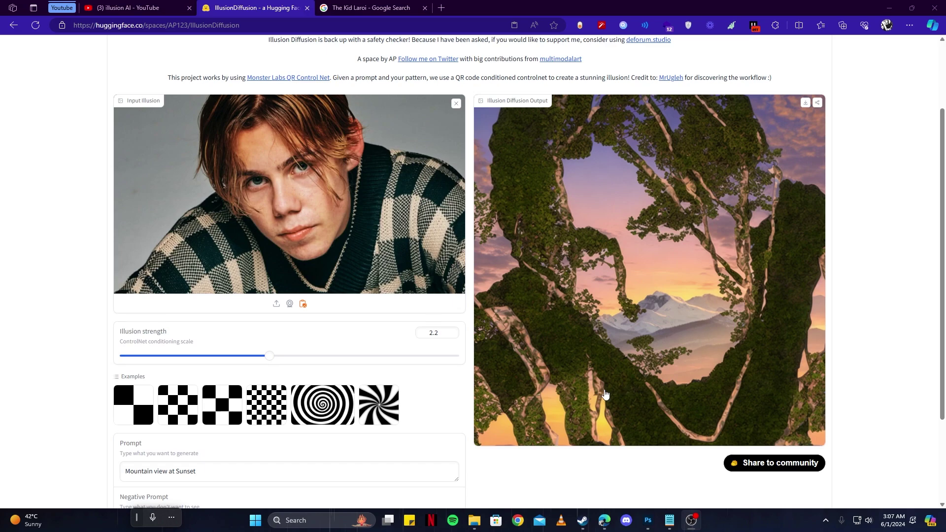
# - Lower the illusion strength from 2.2 to 1.91
pyautogui.scroll(1, 591, 399)
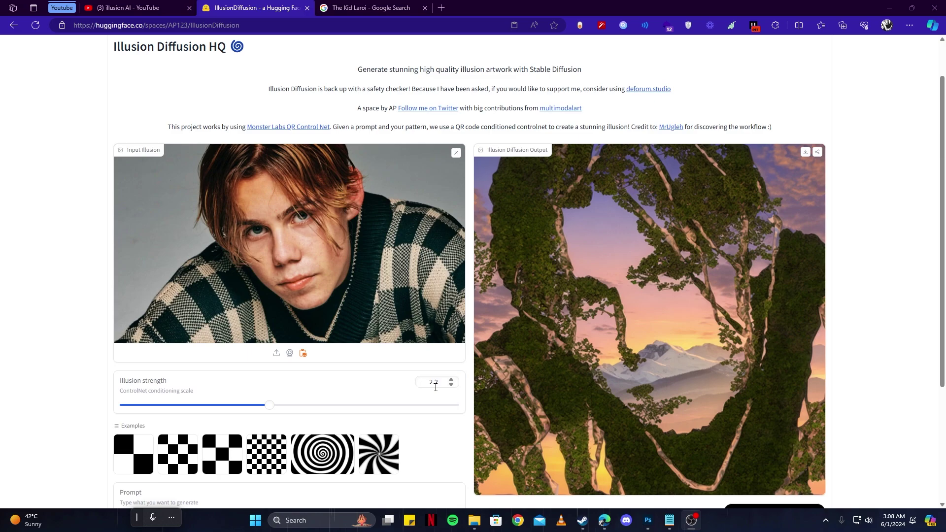
pyautogui.scroll(-2, 325, 394)
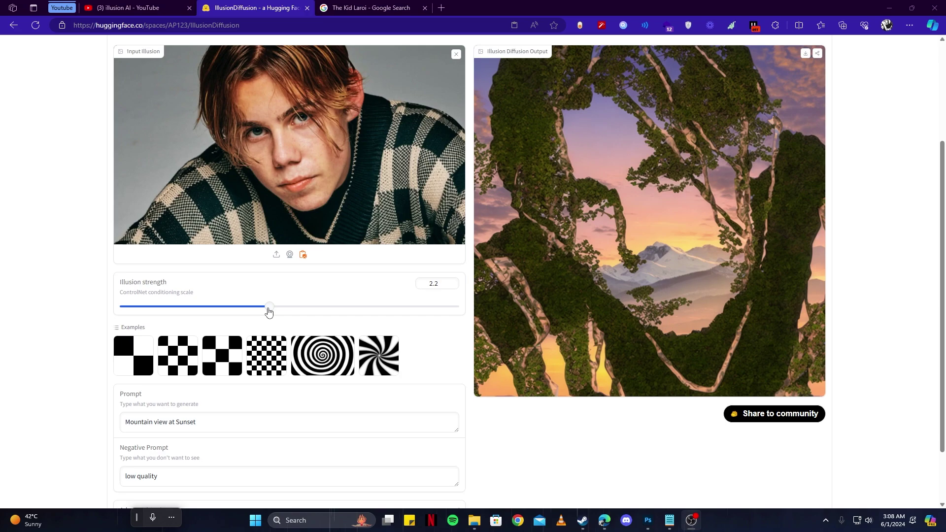
pyautogui.moveTo(268, 309); pyautogui.dragTo(217, 304)
# - Replace the prompt with 'City view at sunrise' and generate the new image
pyautogui.scroll(-2, 315, 394)
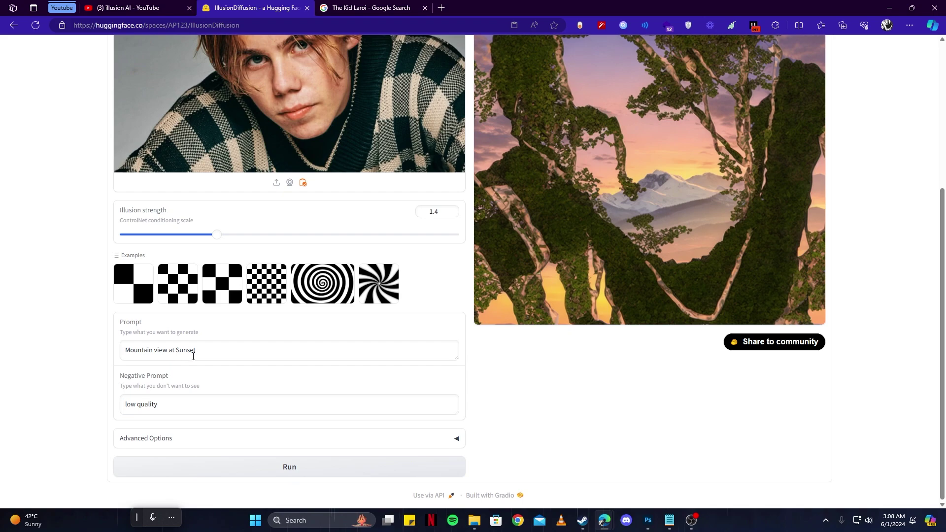
pyautogui.moveTo(193, 356); pyautogui.dragTo(113, 352)
pyautogui.hotkey('ctrl', 'v')
pyautogui.press('Return')
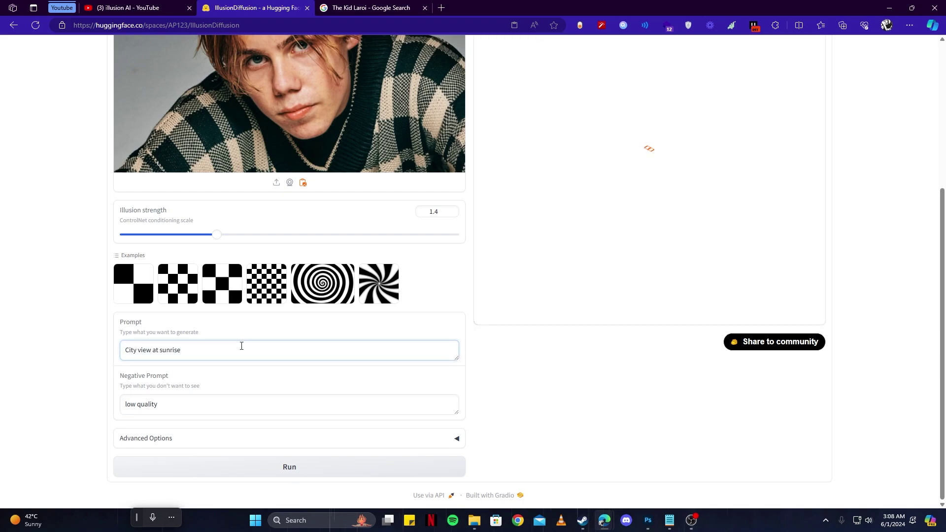
pyautogui.scroll(4, 266, 361)
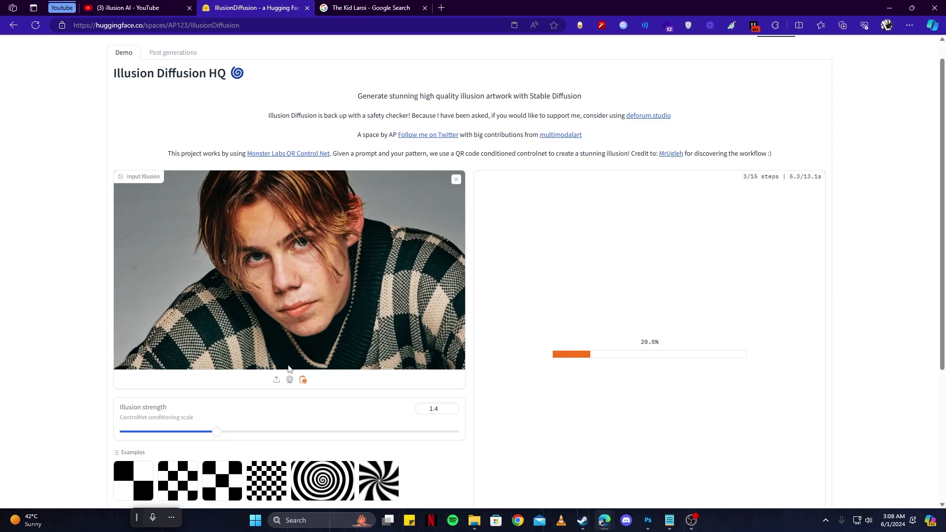
pyautogui.scroll(-1, 580, 320)
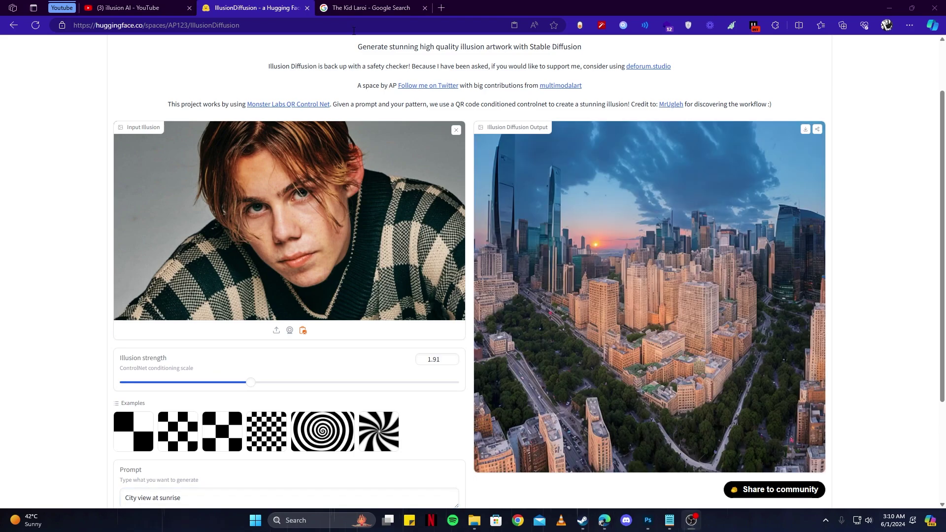
# - Find a charcoal portrait drawing in Google Images and snip it to the clipboard
pyautogui.click(341, 10)
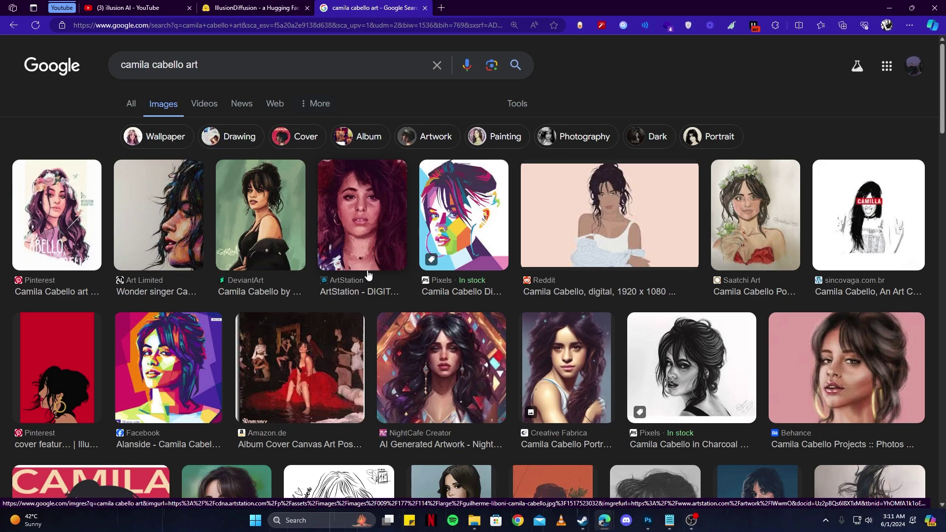
pyautogui.click(683, 382)
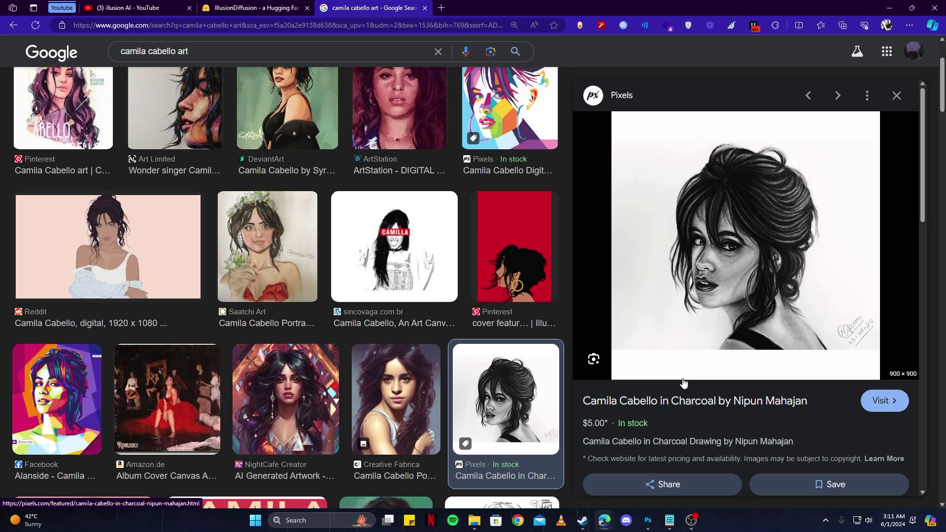
pyautogui.moveTo(681, 382); pyautogui.dragTo(613, 113)
pyautogui.click(256, 8)
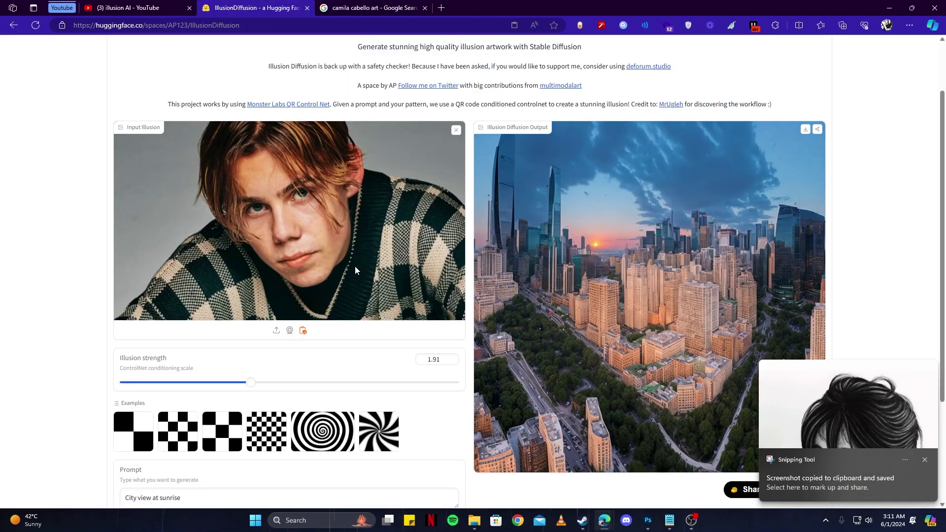
# - Swap in the charcoal snip as input, set strength 1.45 and prompt 'trees sunset'
pyautogui.click(456, 131)
pyautogui.click(289, 178)
pyautogui.scroll(-2, 248, 308)
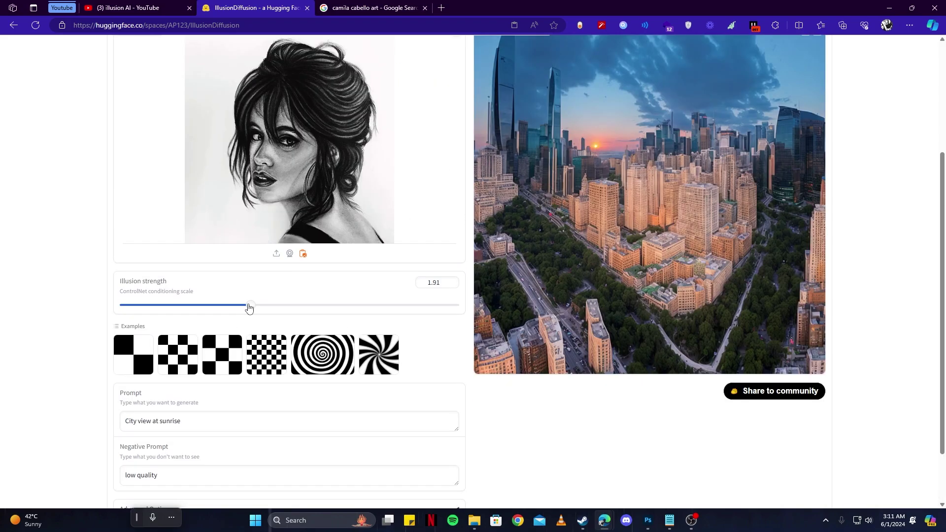
pyautogui.moveTo(249, 307); pyautogui.dragTo(184, 315)
pyautogui.doubleClick(131, 421)
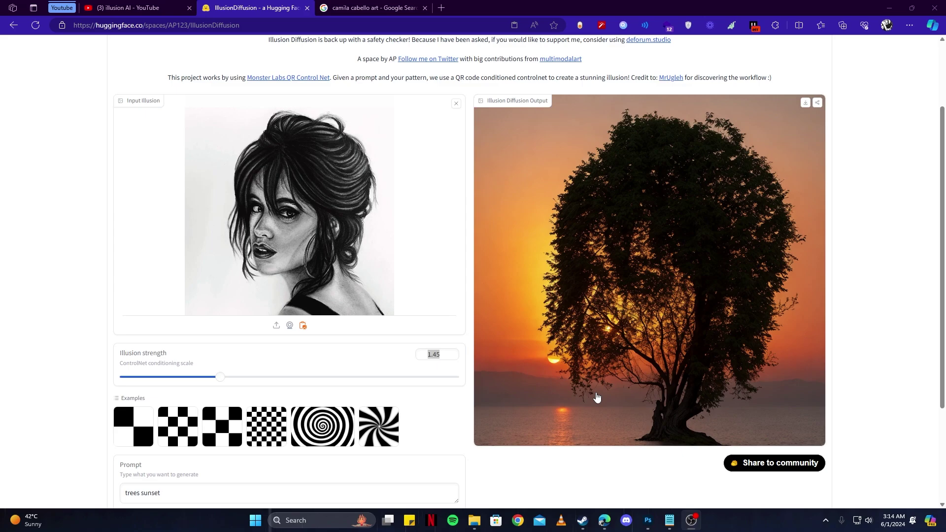
pyautogui.scroll(1, 566, 387)
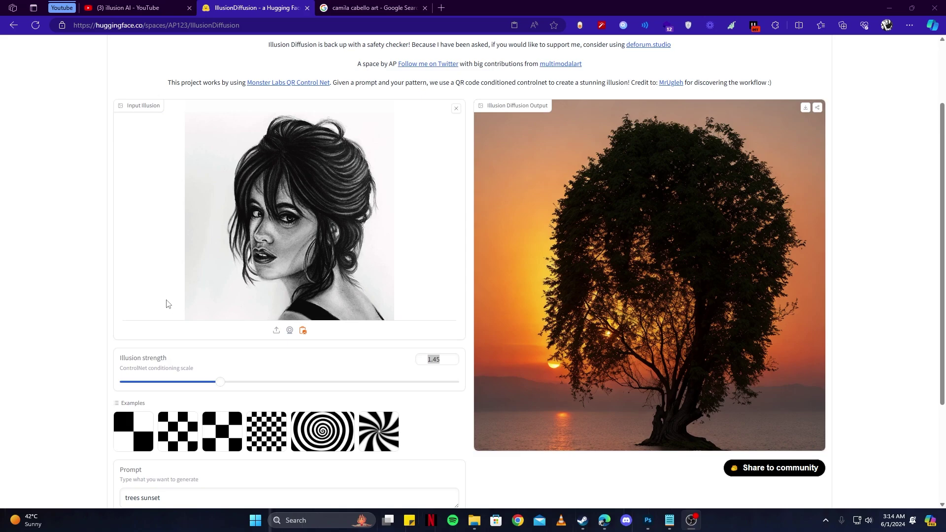
pyautogui.press('super+h')
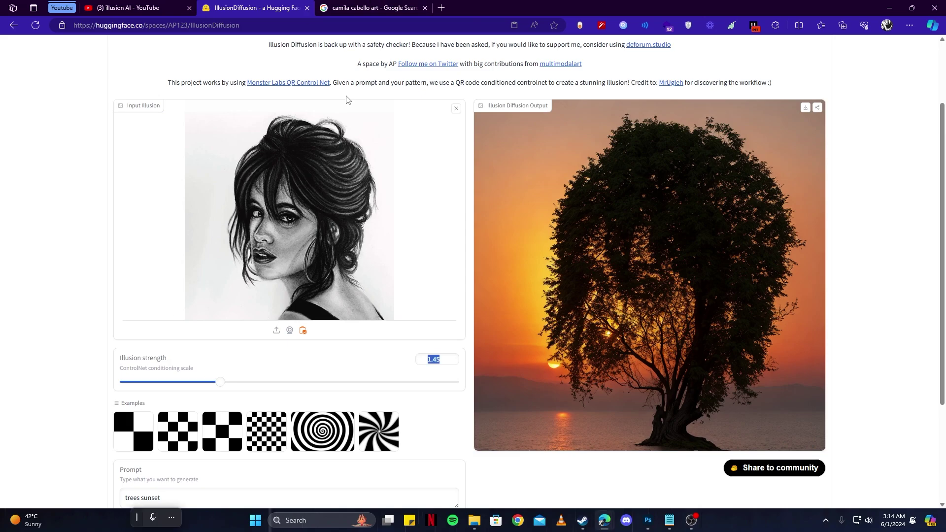
# - Copy the red illustration from the Google Images results
pyautogui.click(354, 6)
pyautogui.rightClick(732, 227)
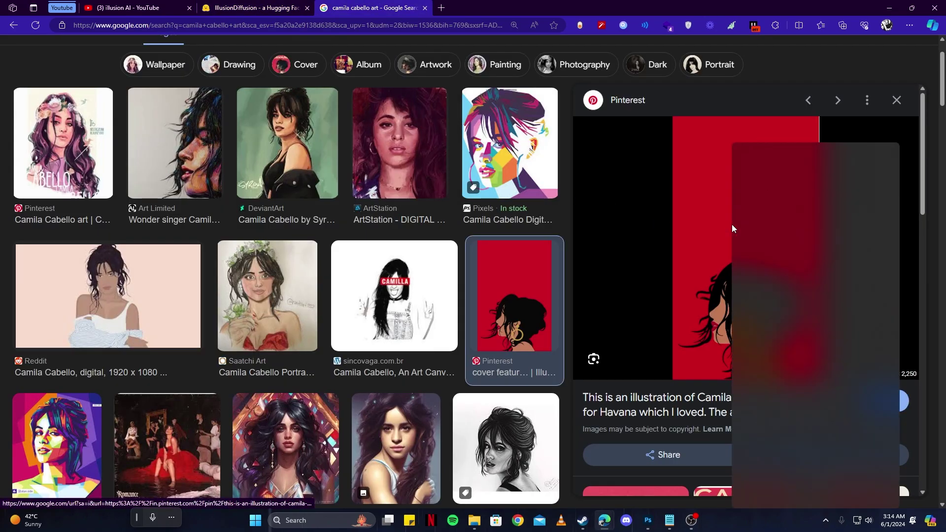
pyautogui.click(767, 316)
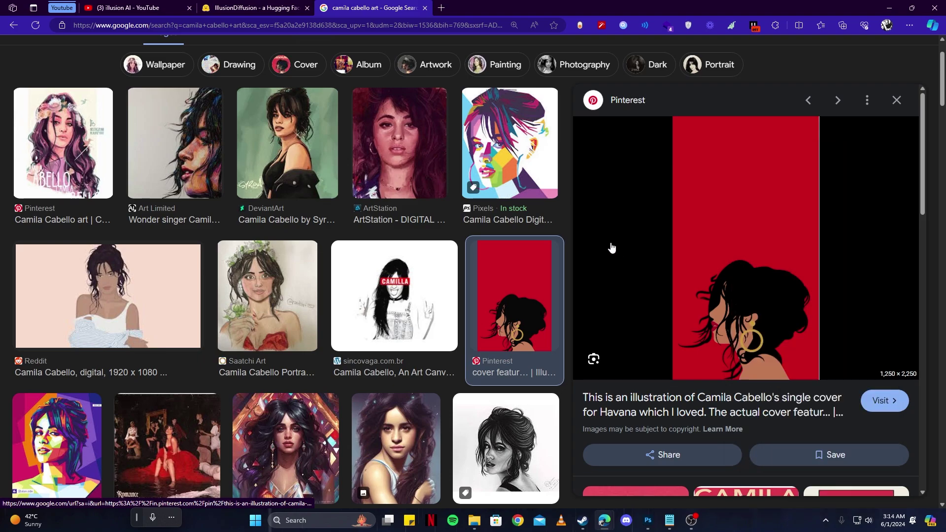
pyautogui.hotkey('ctrl', 'shift', 'Tab')
# - Replace the input with the red illustration and lower the illusion strength to 1.28
pyautogui.click(456, 108)
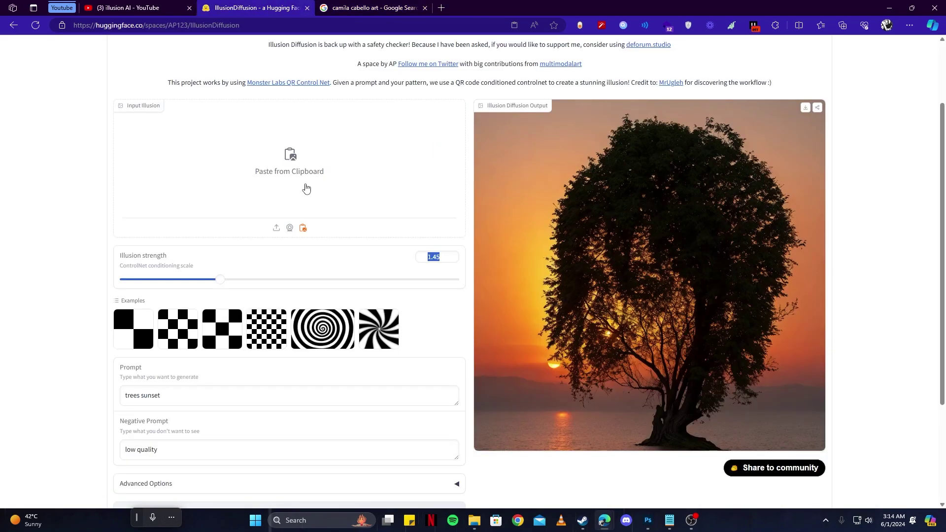
pyautogui.click(311, 165)
pyautogui.scroll(-10, 251, 203)
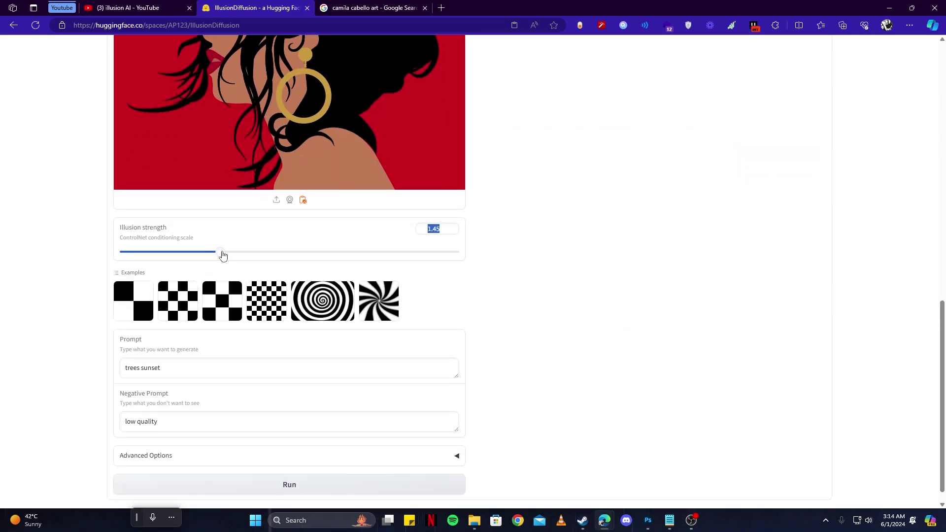
pyautogui.moveTo(221, 254); pyautogui.dragTo(196, 258)
pyautogui.scroll(-1, 484, 324)
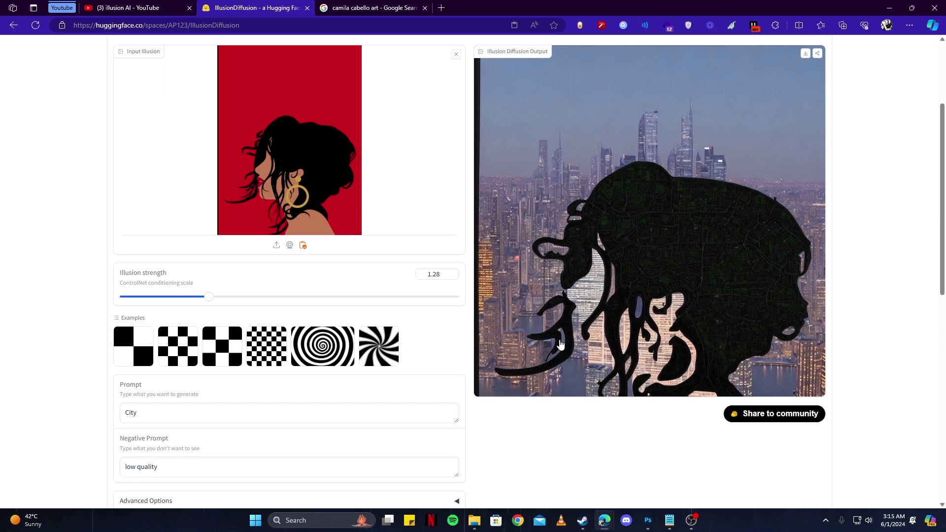
pyautogui.scroll(2, 560, 344)
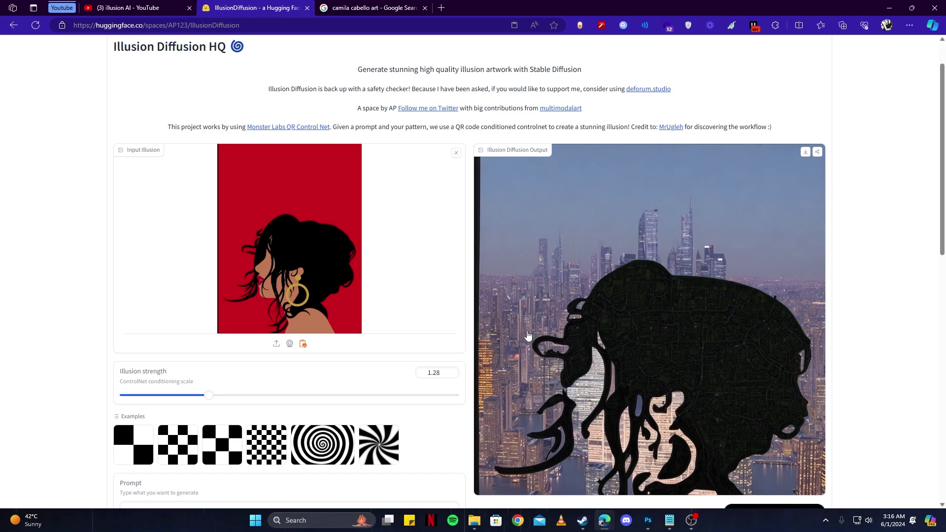
pyautogui.scroll(-4, 390, 355)
pyautogui.scroll(2, 391, 355)
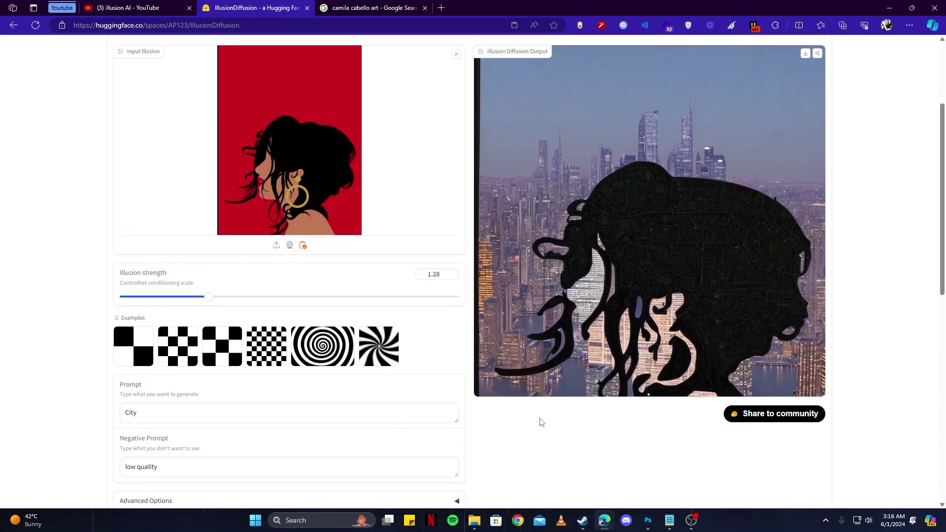